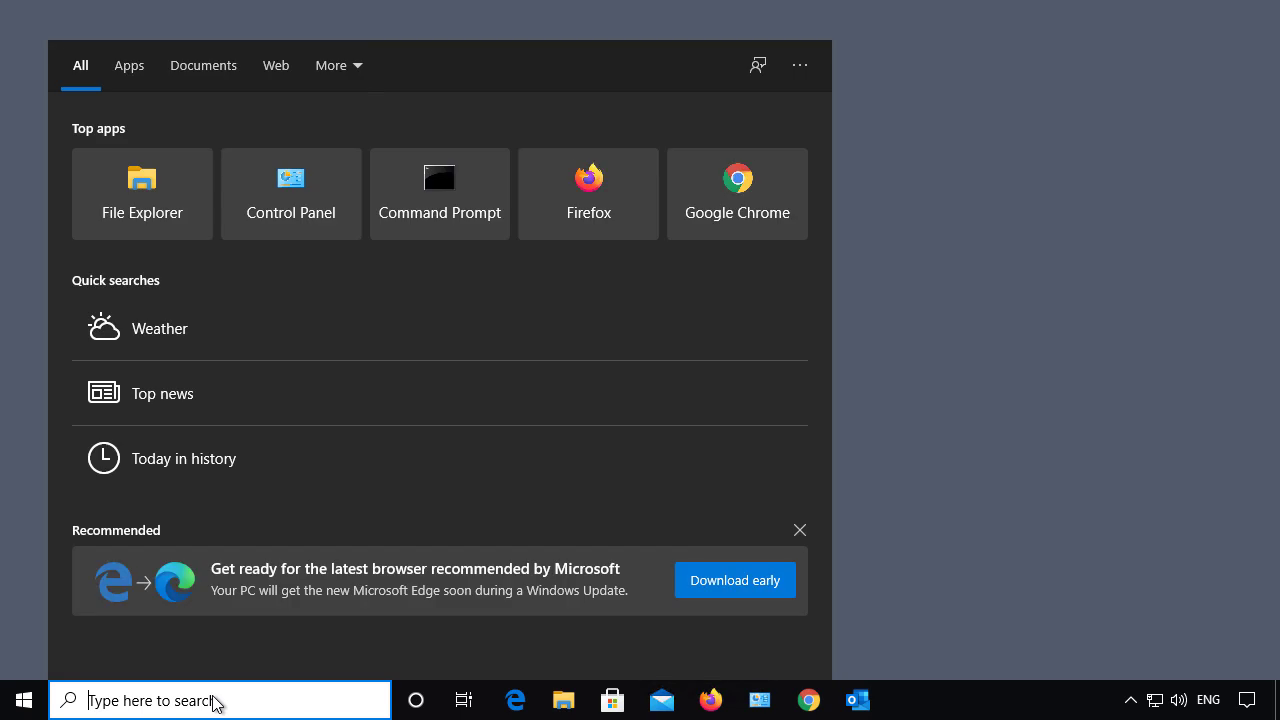
Launch Registry Editor by searching 'regedit' from the Start quick-link menu
right_click(28, 704)
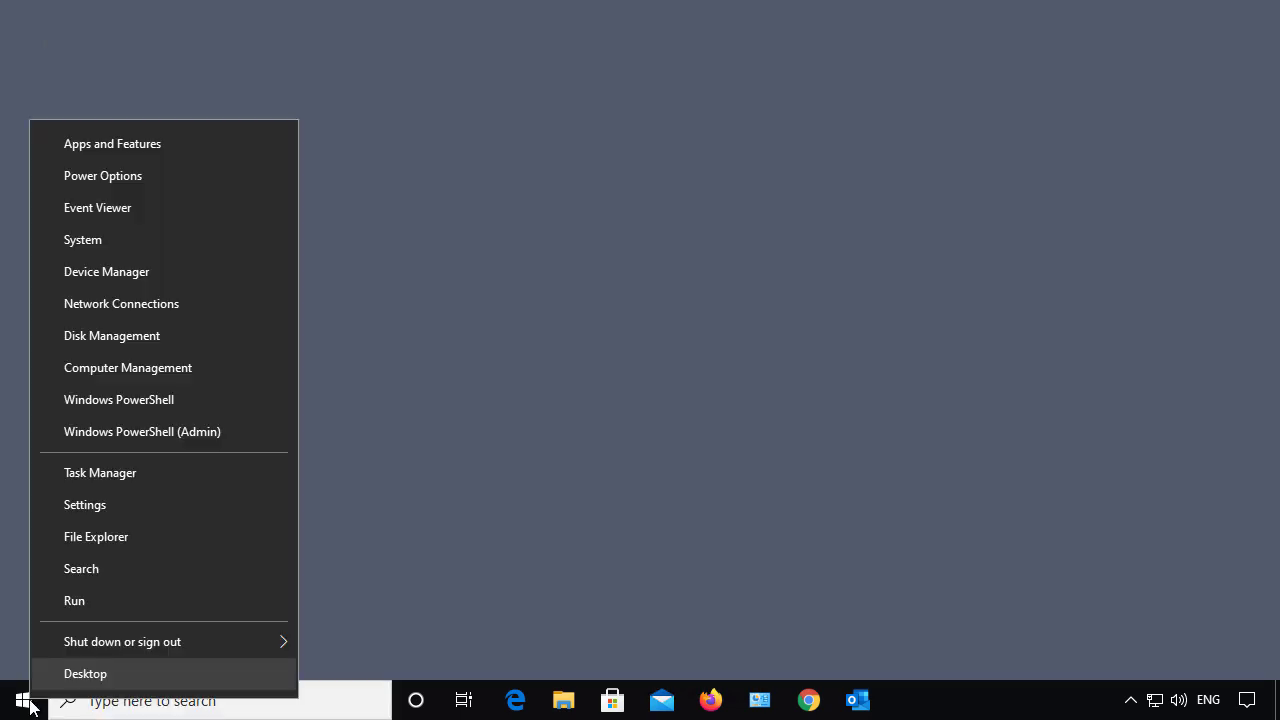
left_click(125, 569)
type("r")
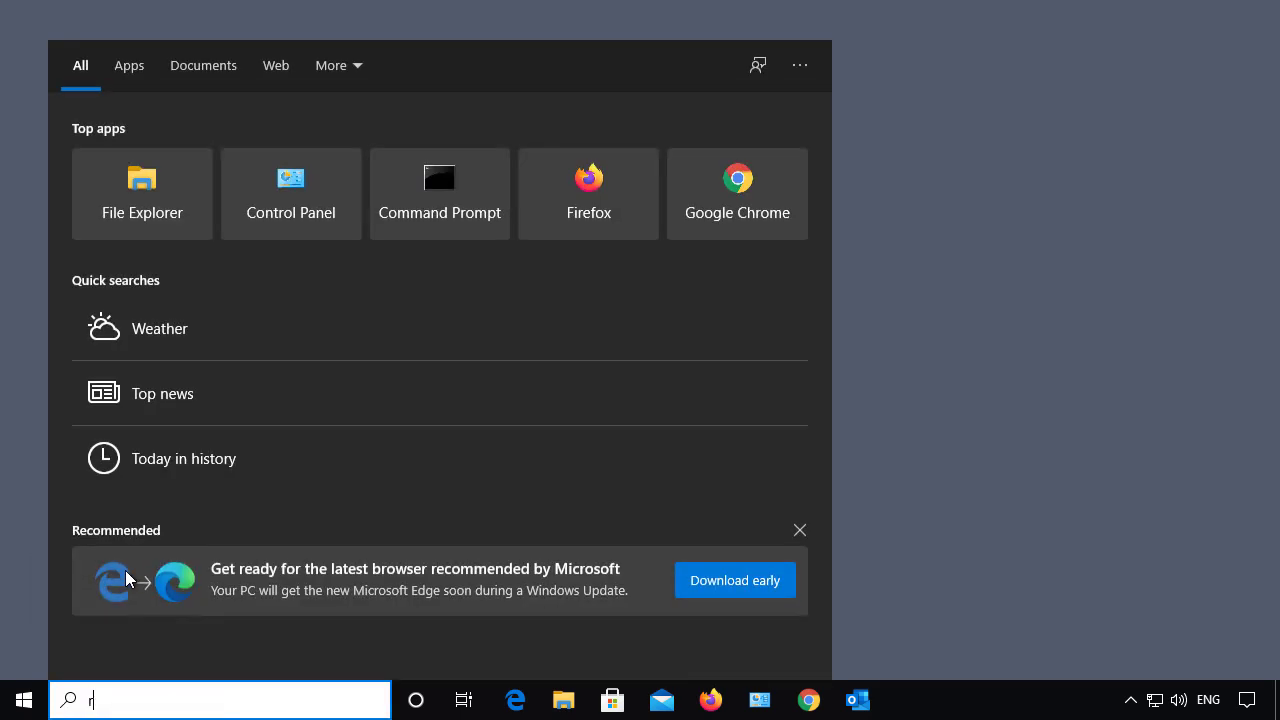
type("egedit")
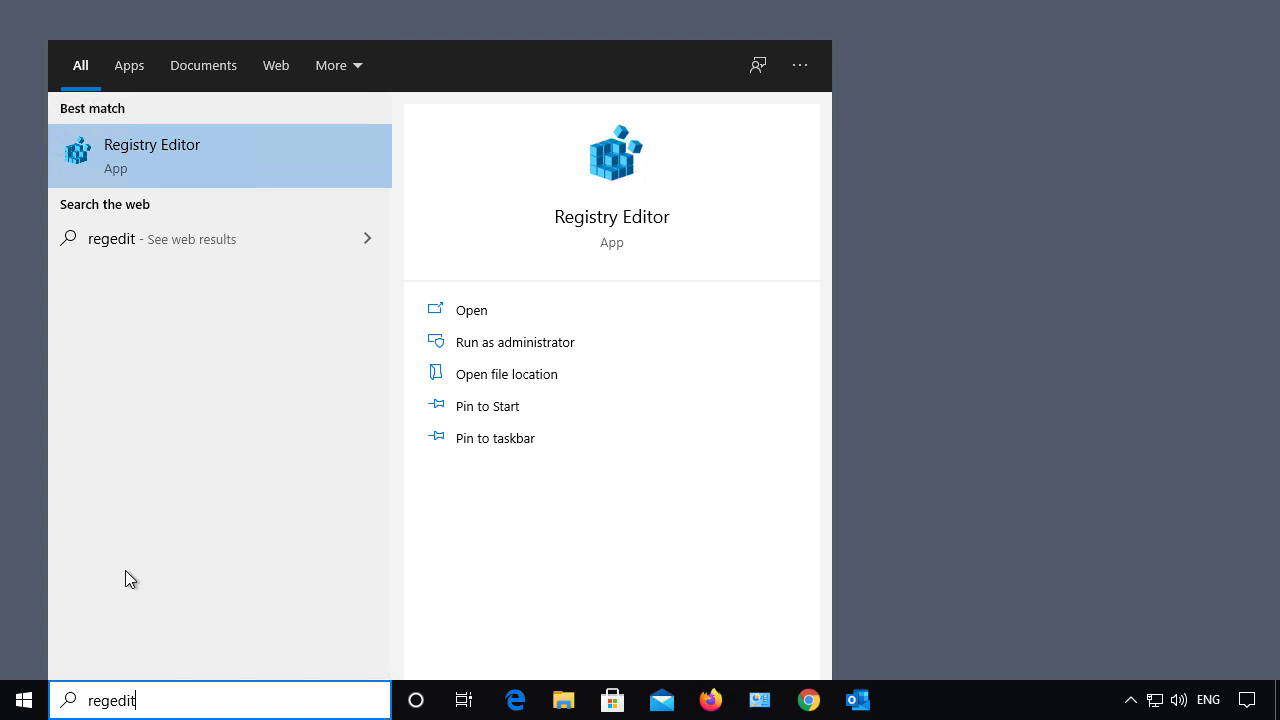
key("Return")
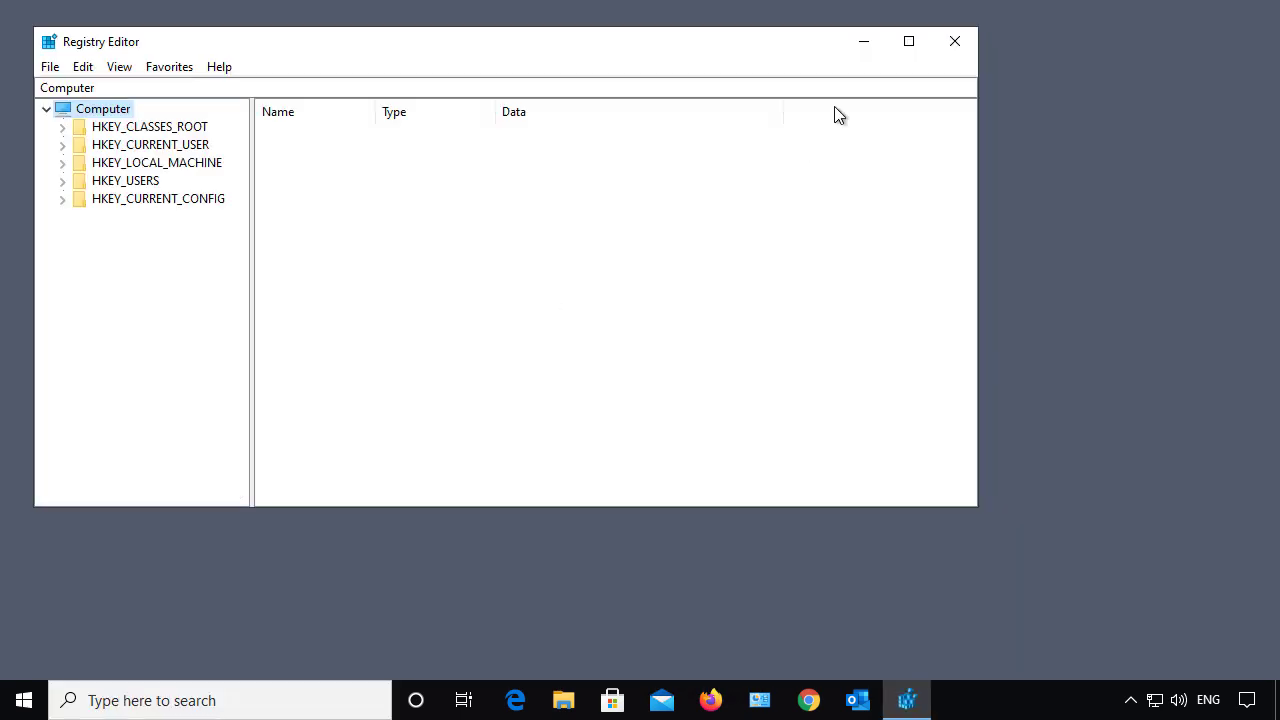
Maximize Registry Editor, widen the key tree, and return to Computer with HKEY_LOCAL_MACHINE collapsed
left_click(909, 41)
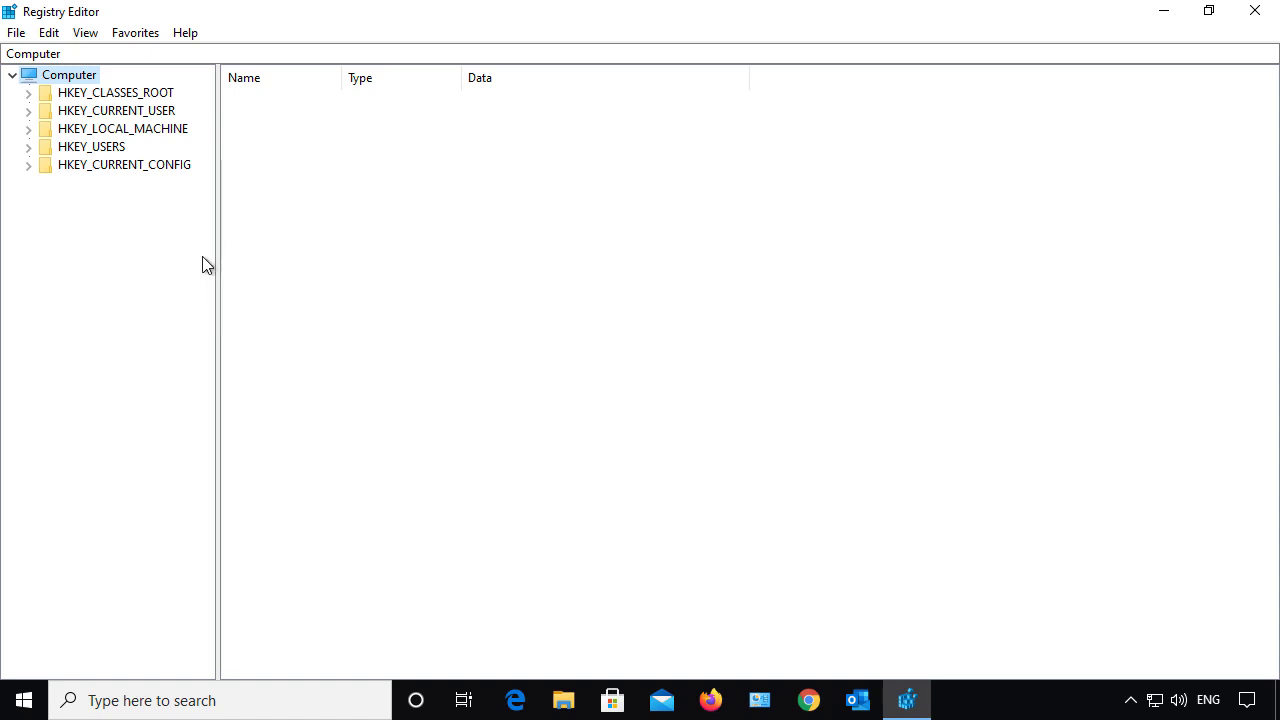
left_click_drag(216, 258, 276, 257)
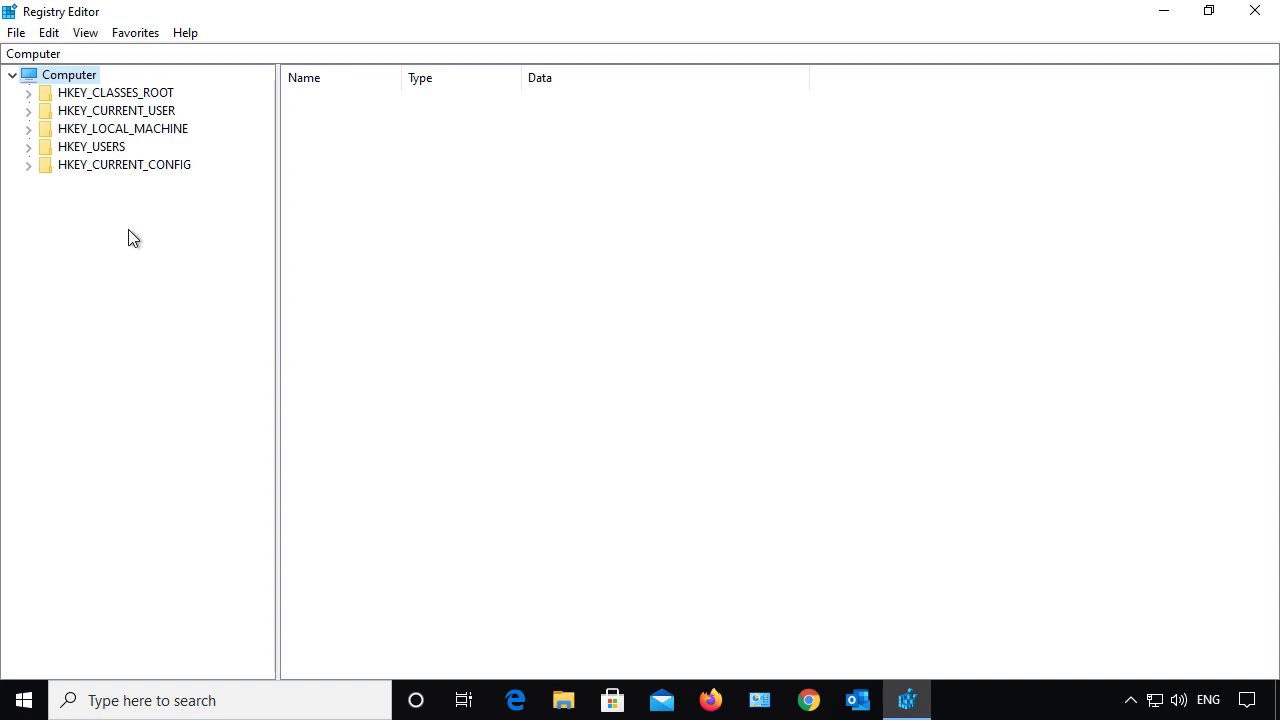
double_click(151, 133)
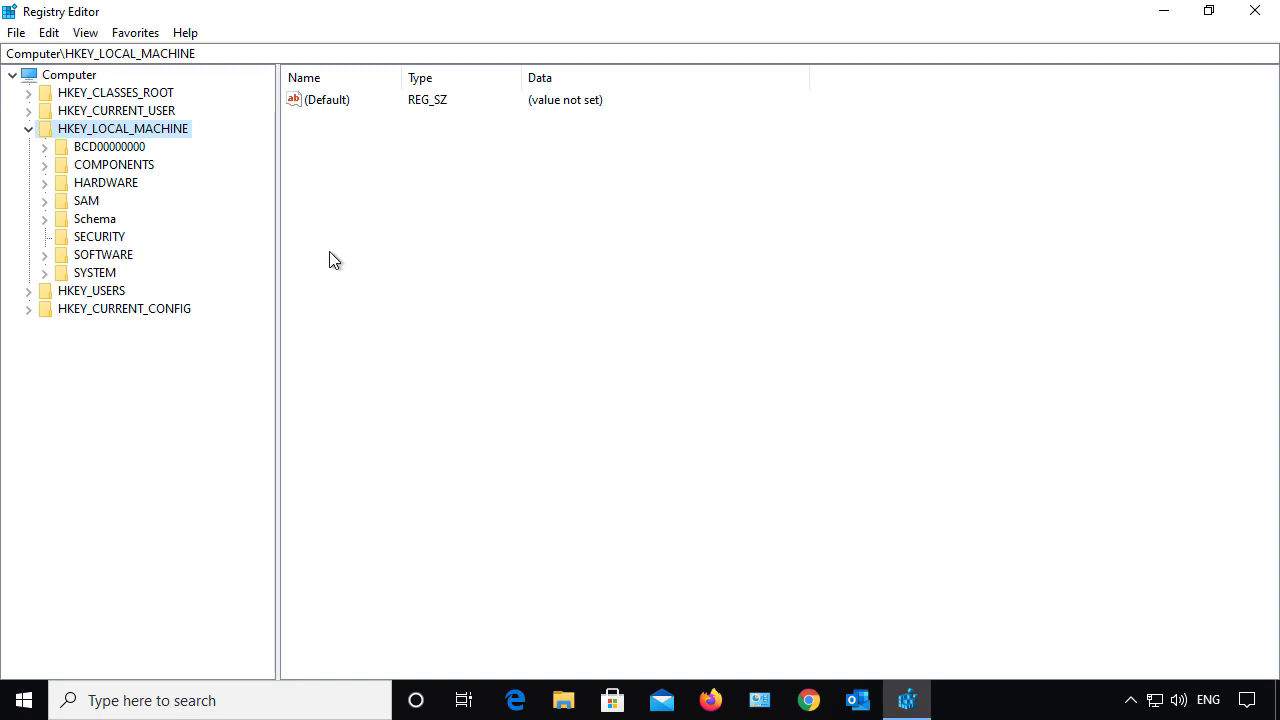
left_click(28, 129)
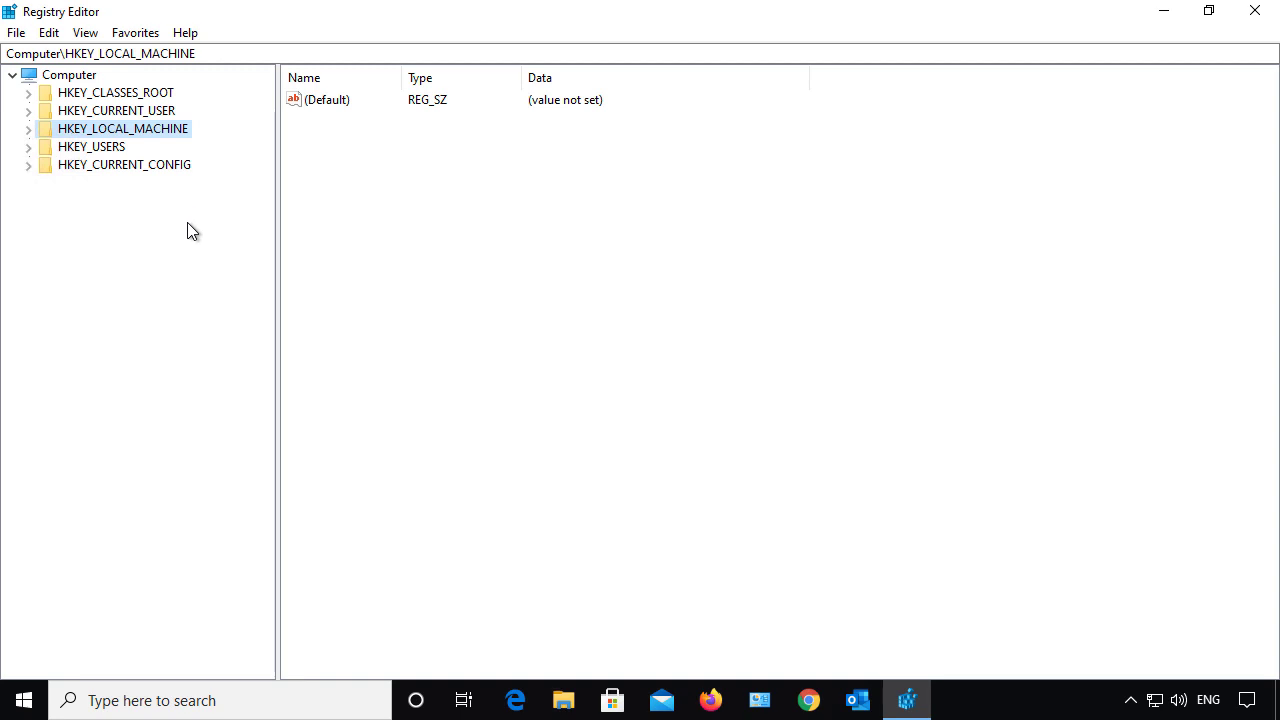
key("Left")
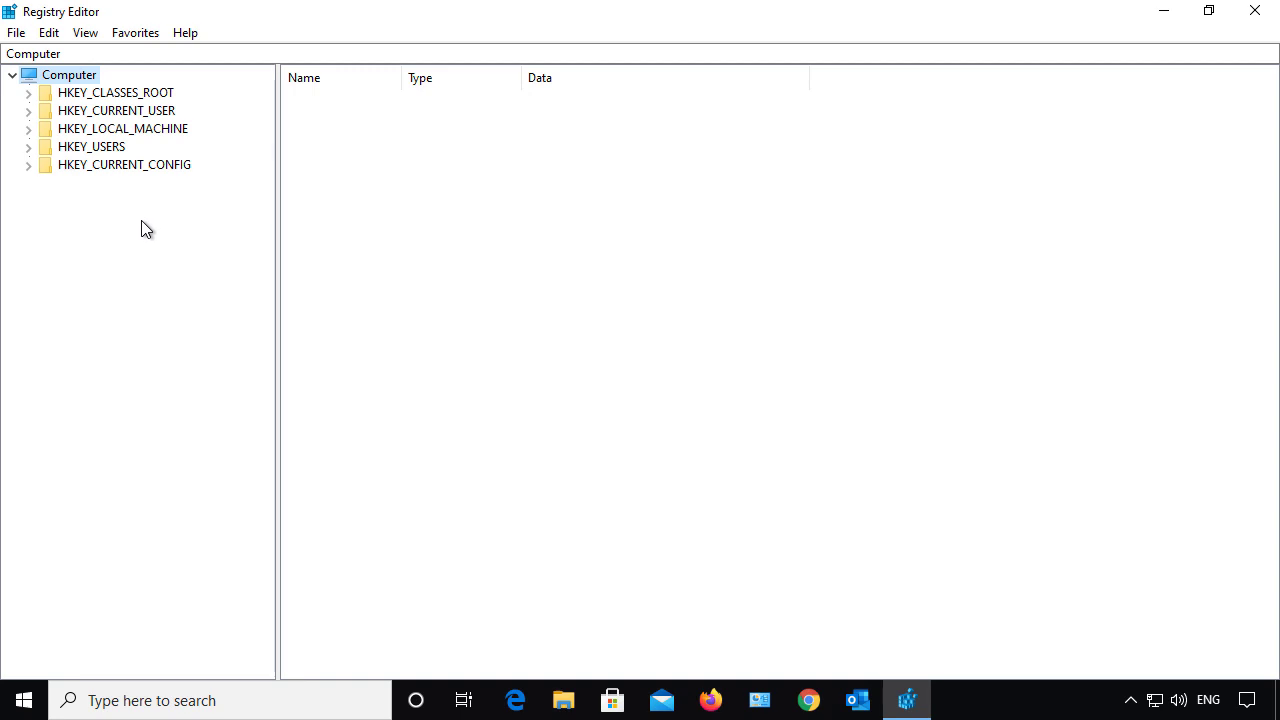
Export the whole registry (range All) as regbackup.reg to the Desktop
left_click(16, 32)
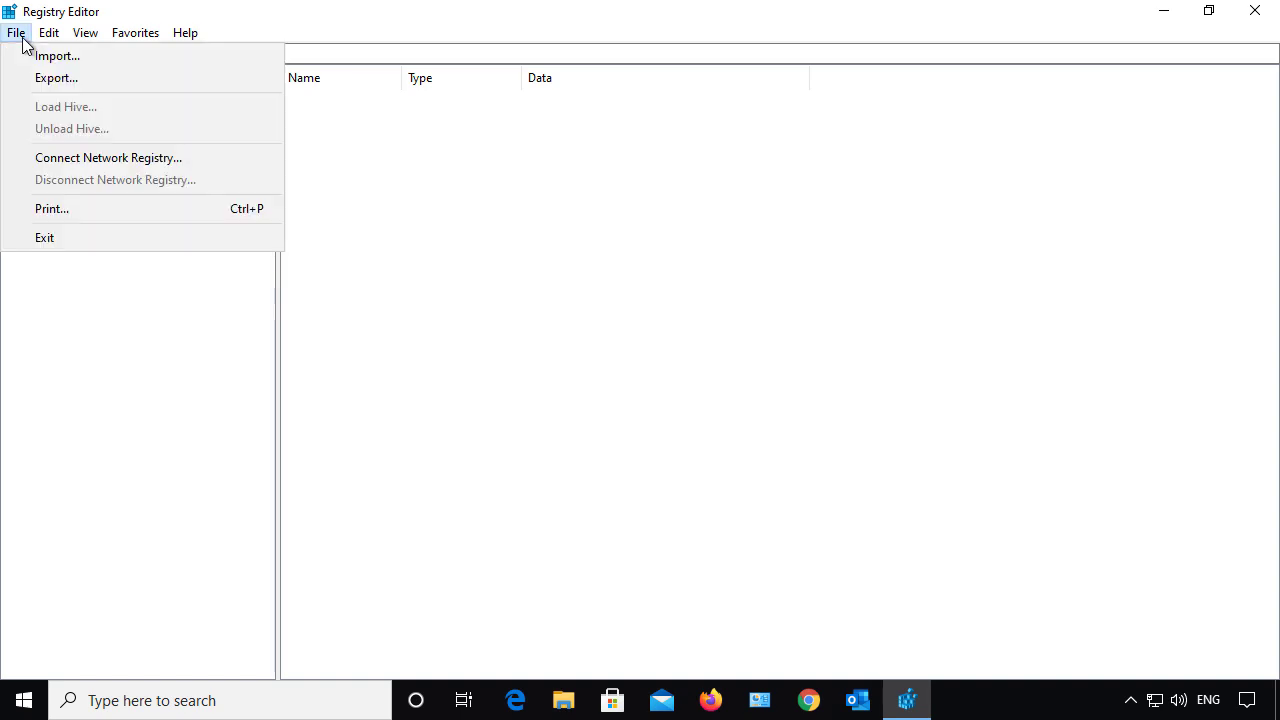
left_click(57, 77)
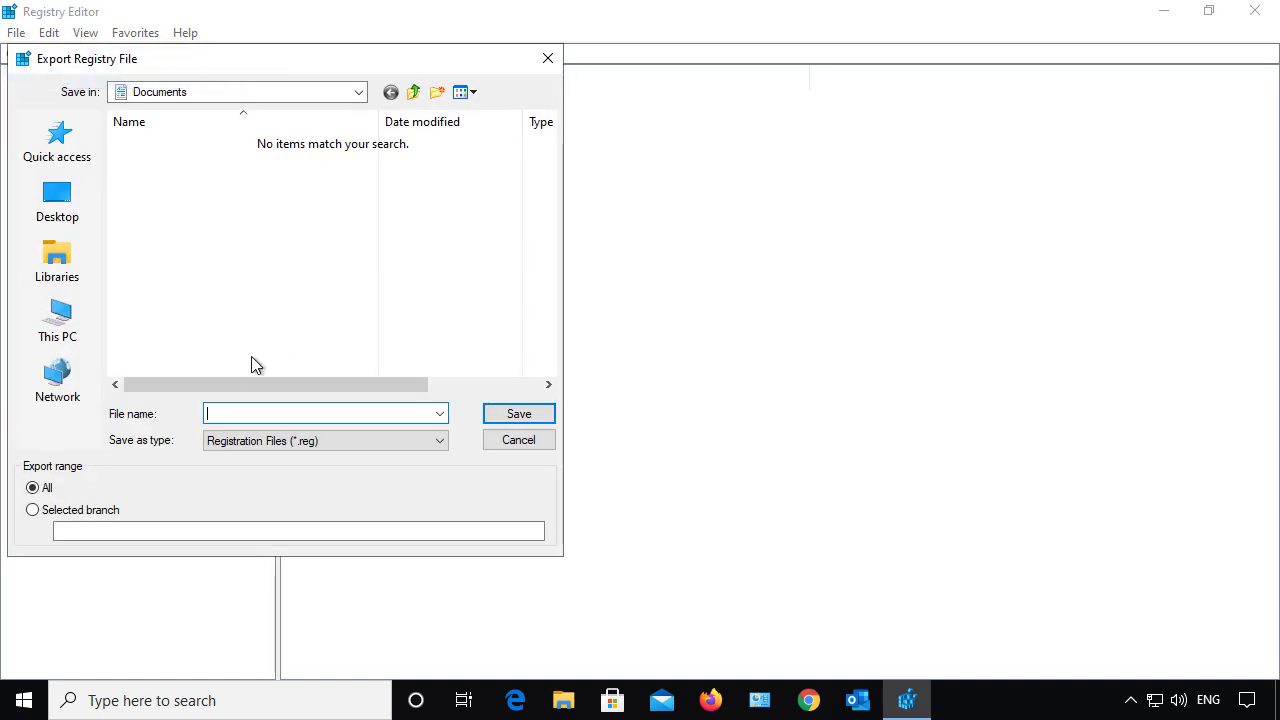
left_click(57, 212)
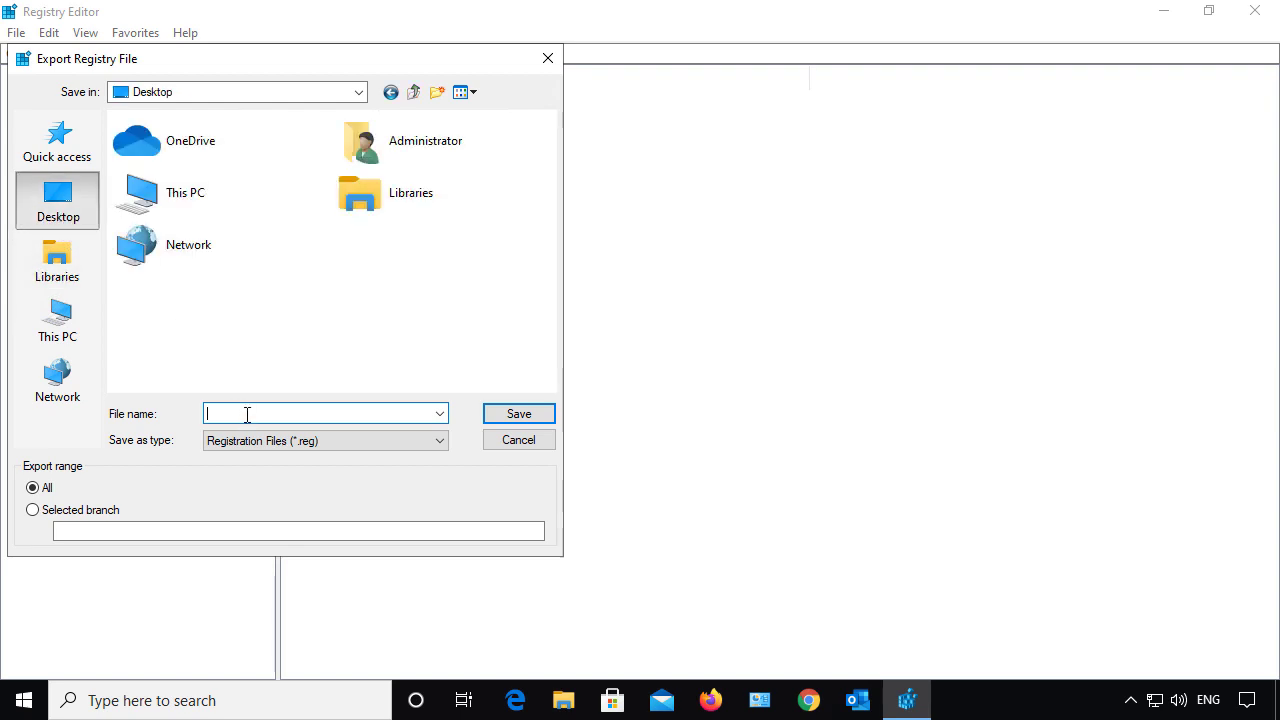
type("regbackup")
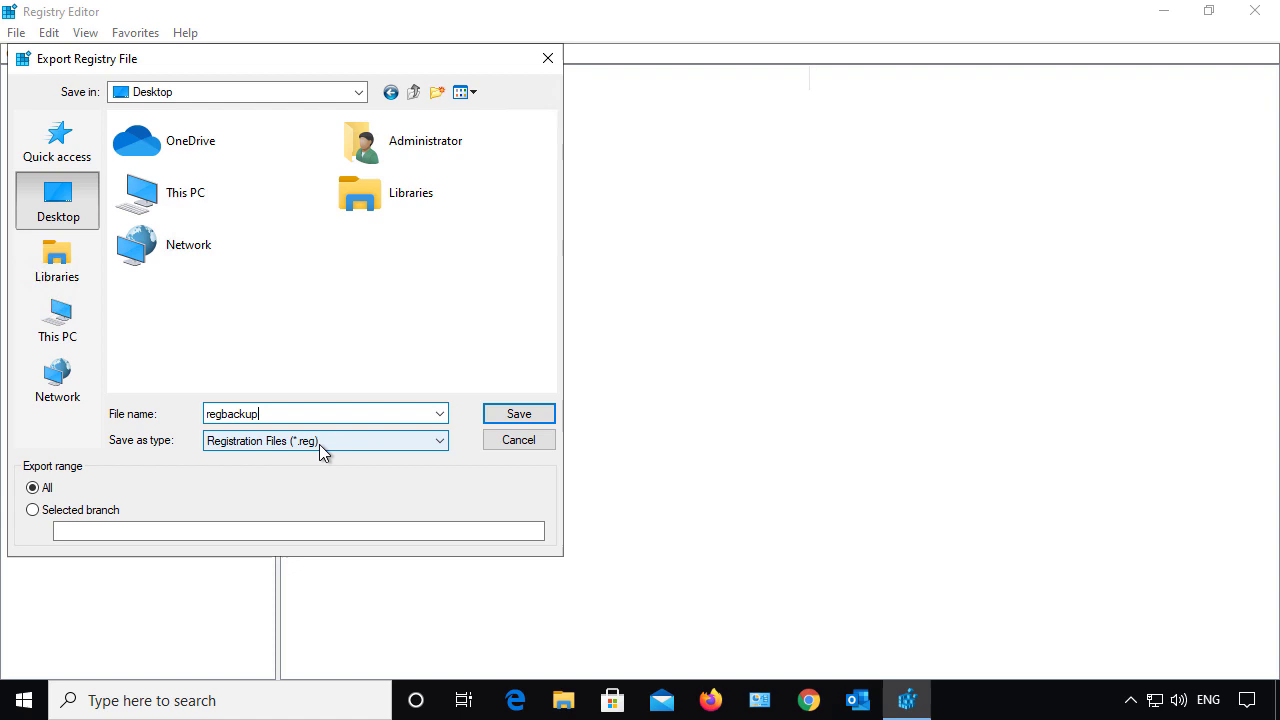
left_click(501, 420)
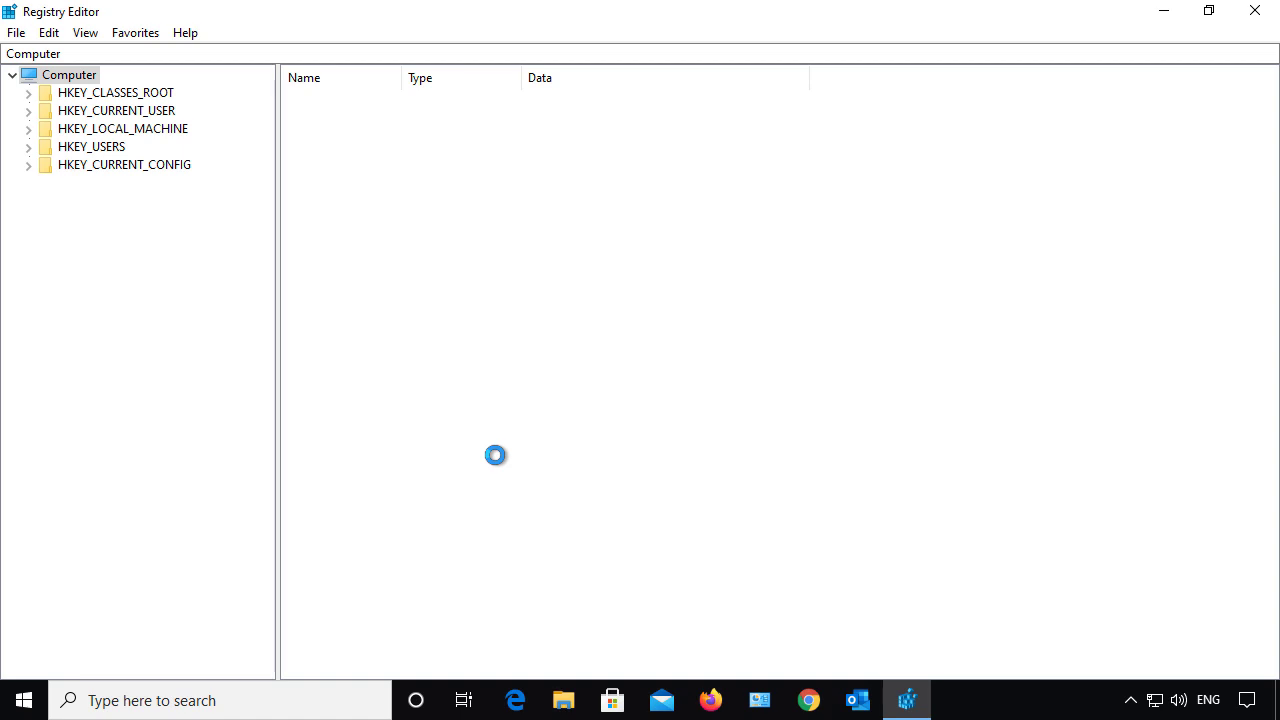
Show the desktop and move regbackup.reg toward the centre
key("super+d")
left_click_drag(37, 62, 560, 284)
double_click(560, 284)
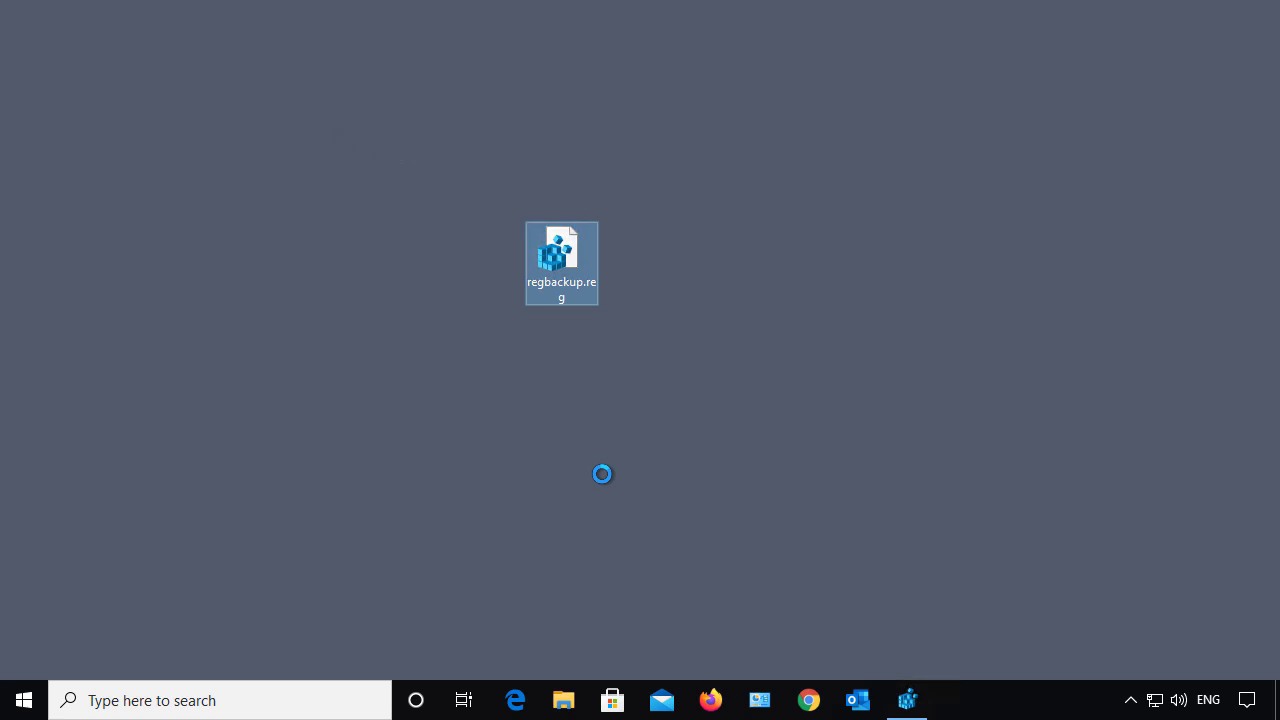
Check regbackup.reg's Properties, then close them and dismiss its context menu
key("shift+F10")
left_click(620, 651)
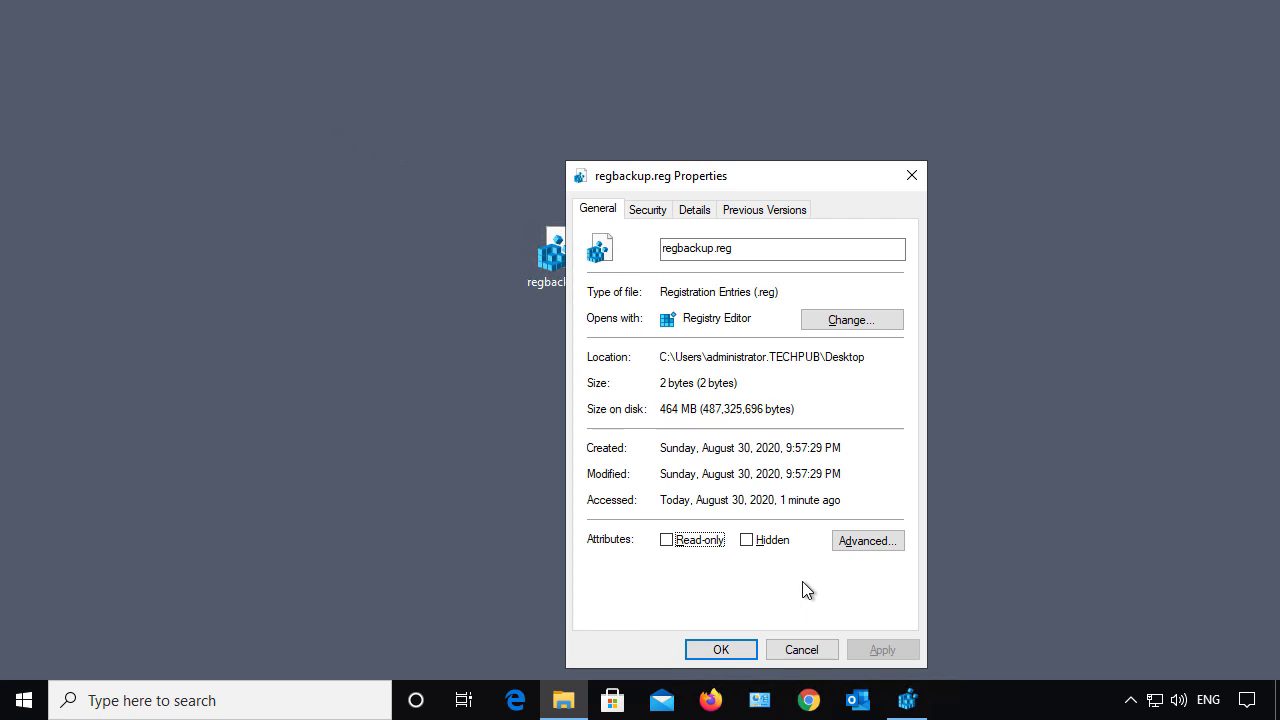
left_click(788, 651)
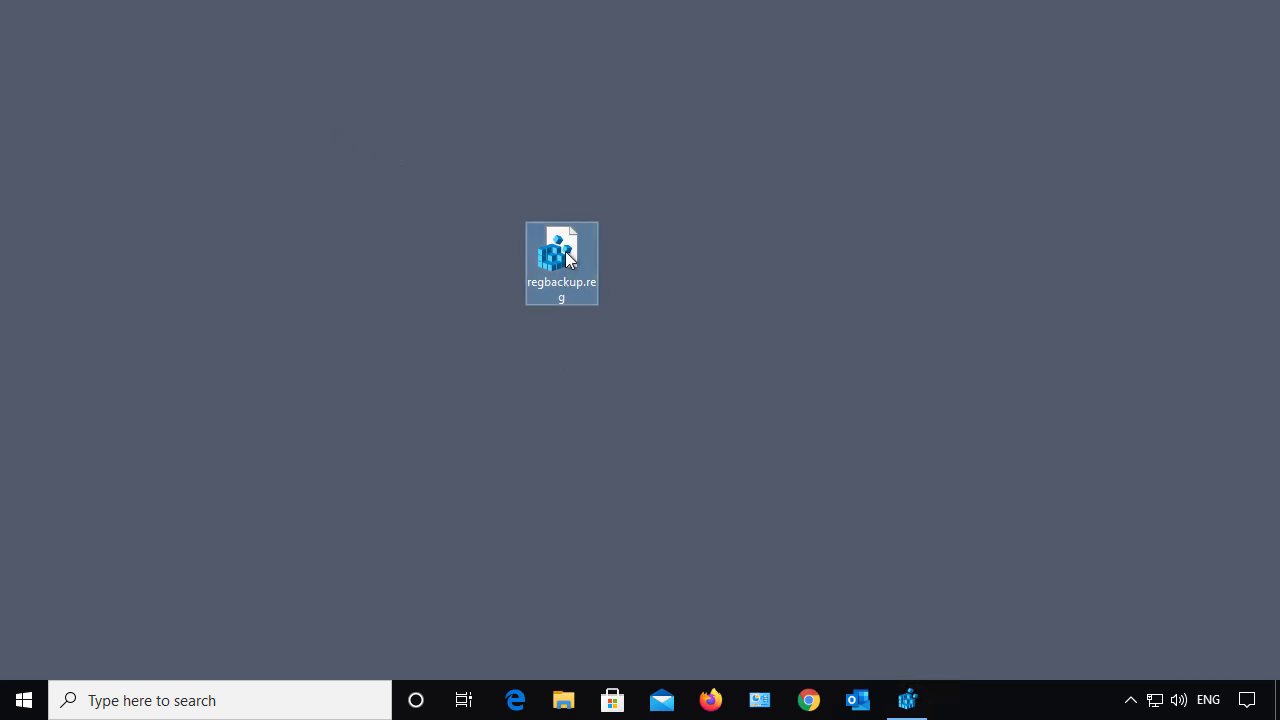
mouse_move(567, 258)
right_click(567, 255)
left_click(395, 290)
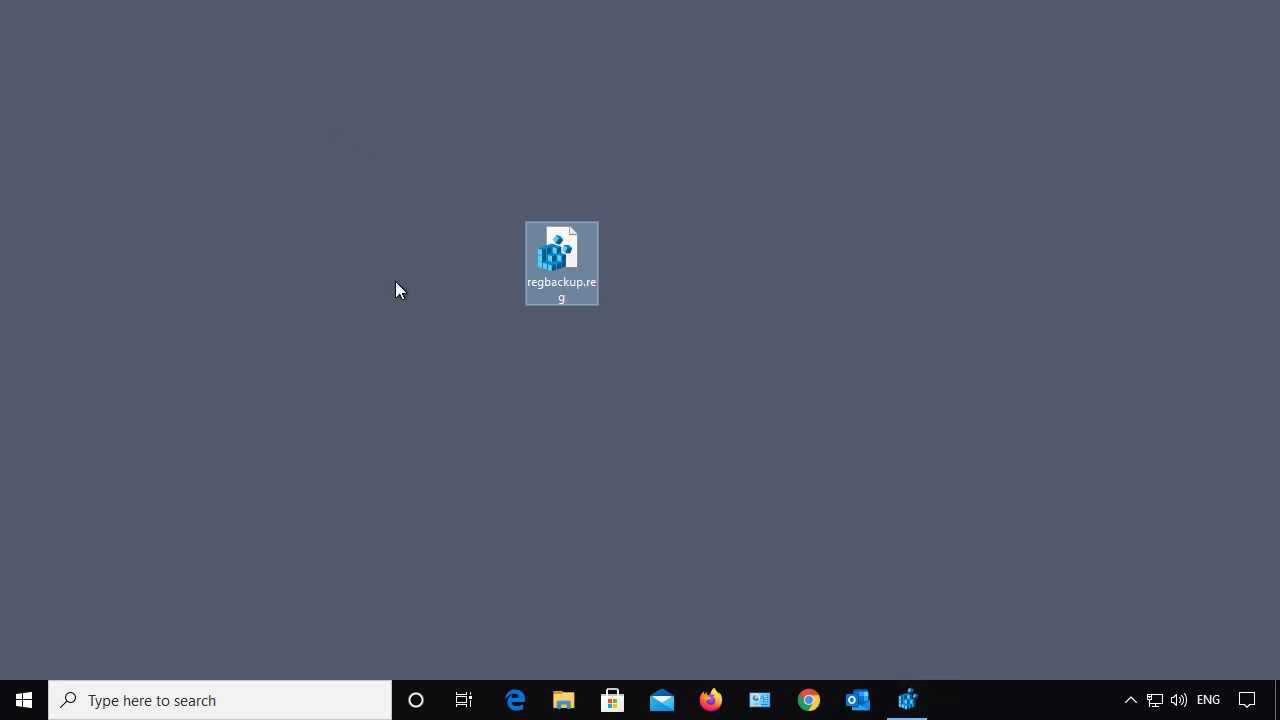
Restore Registry Editor and export HKEY_CLASSES_ROOT\.accda as 'subkey' to the Desktop
left_click(906, 700)
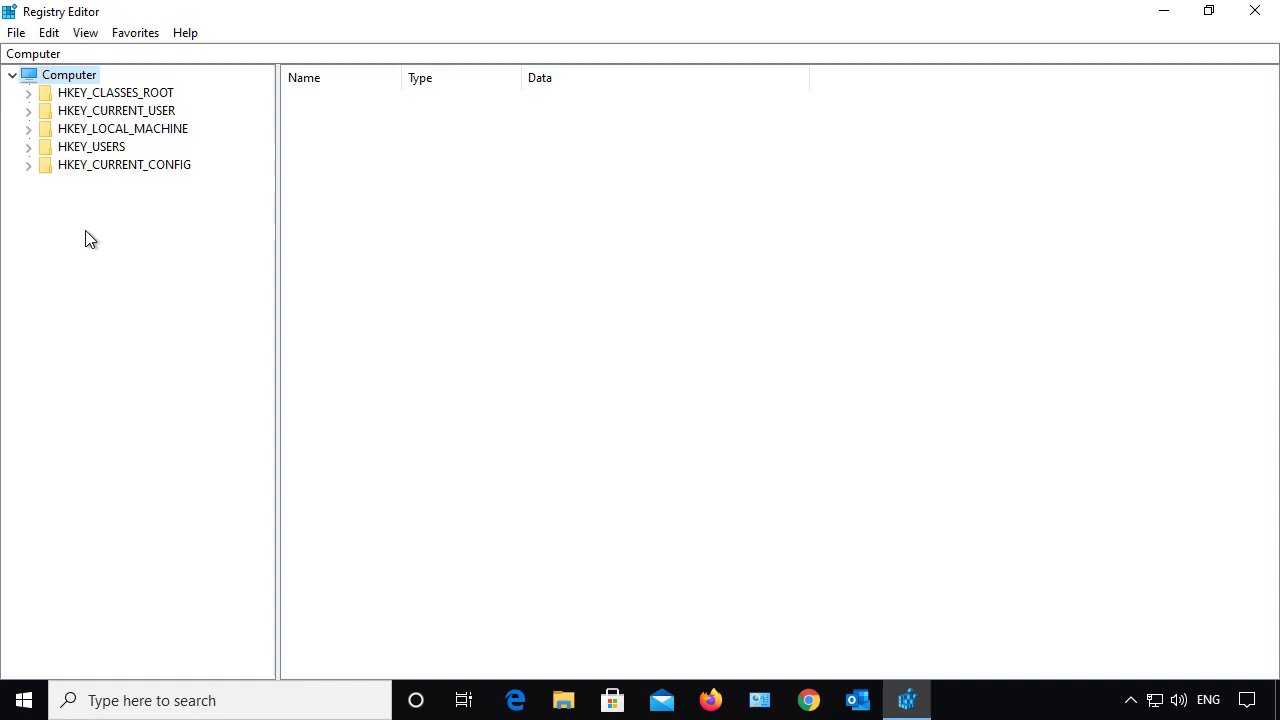
left_click(28, 93)
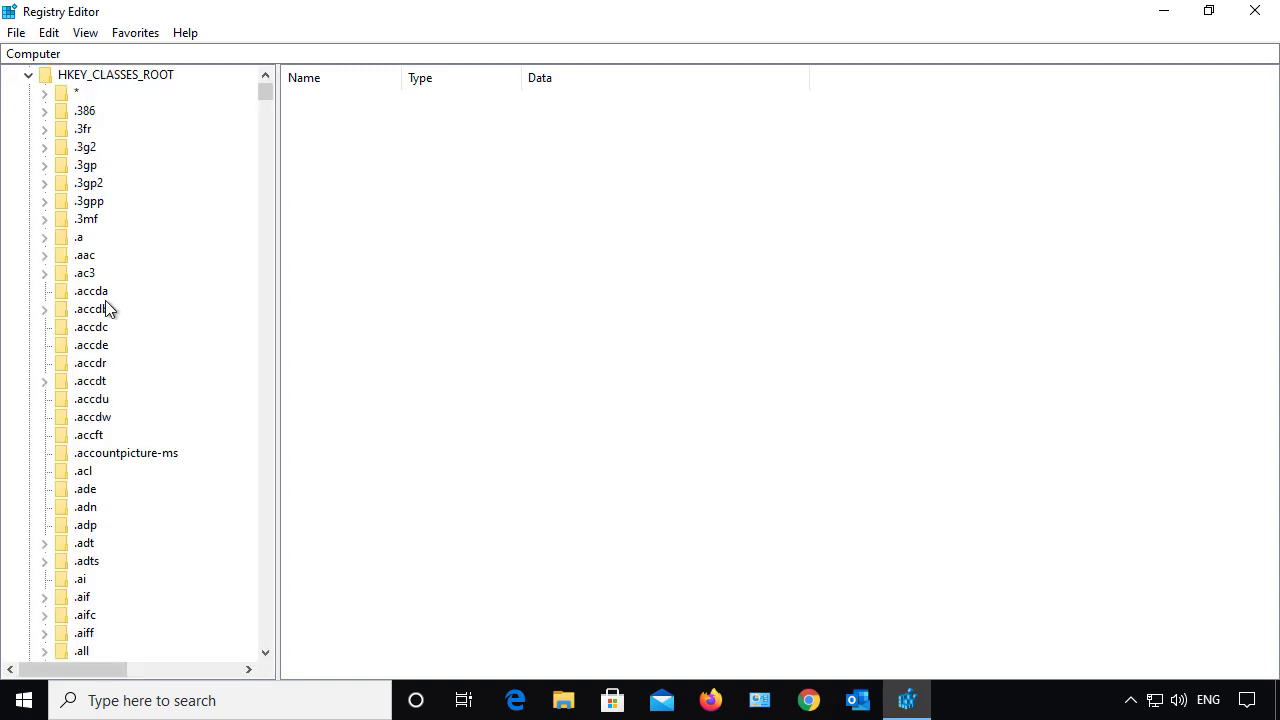
left_click(100, 293)
right_click(96, 293)
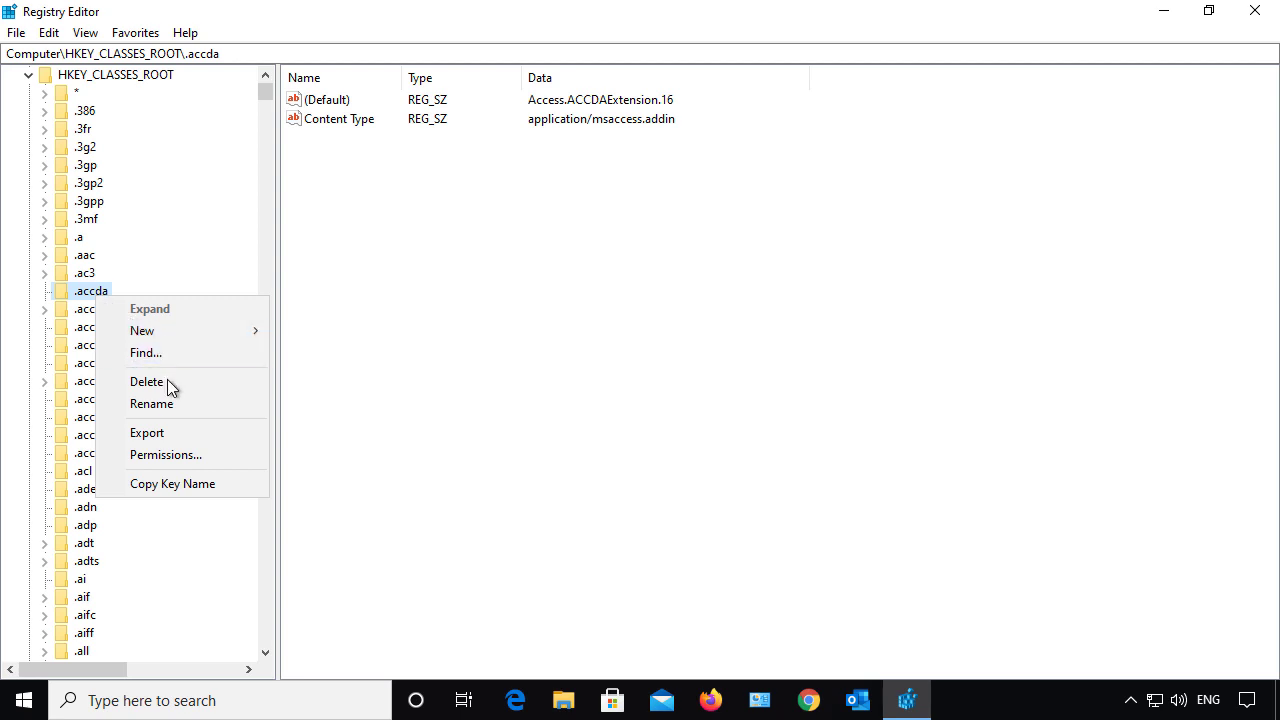
left_click(166, 432)
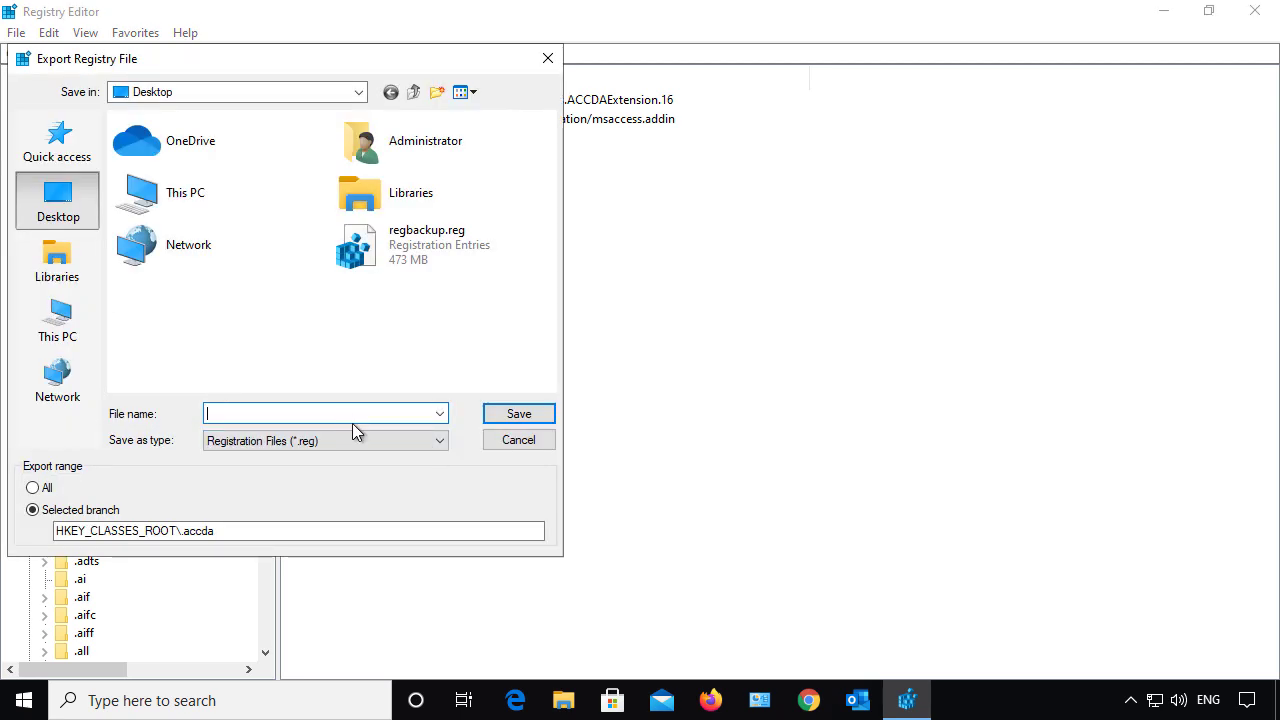
type("subkey")
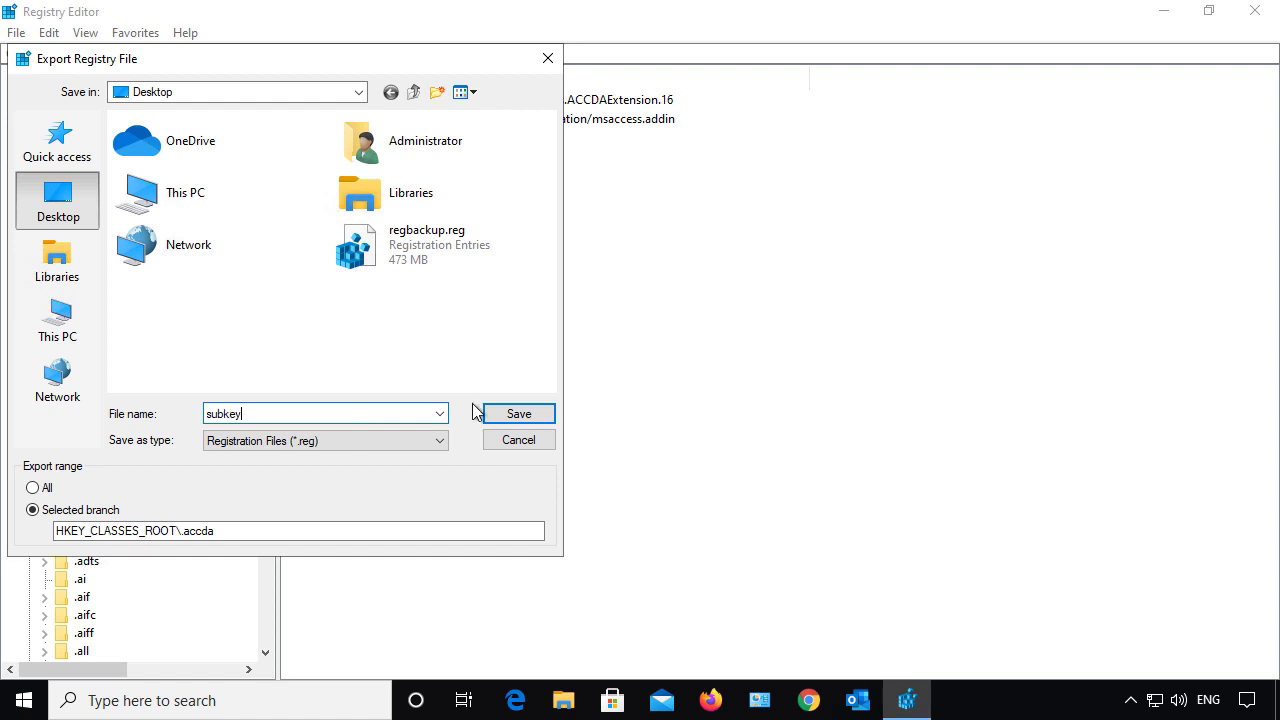
left_click(500, 413)
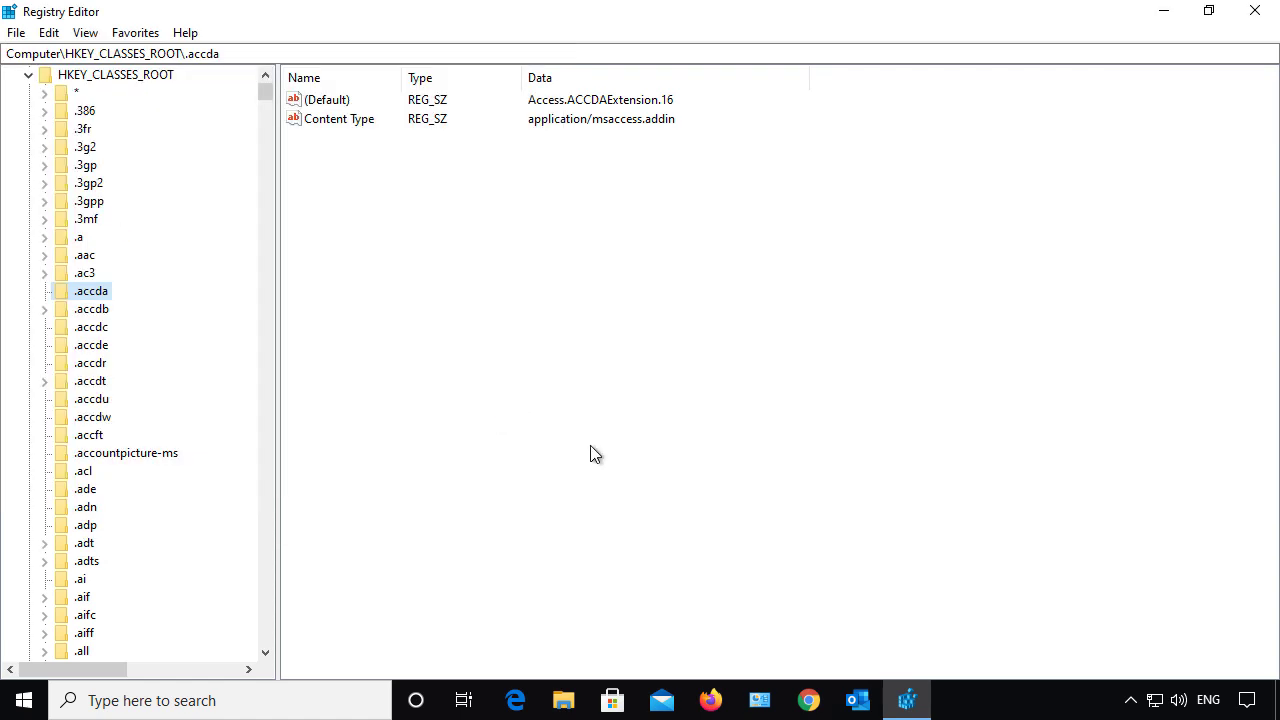
Minimize Registry Editor, place subkey.reg beside regbackup.reg, and open it in Notepad via Edit
left_click(1163, 11)
left_click_drag(66, 50, 644, 258)
right_click(647, 258)
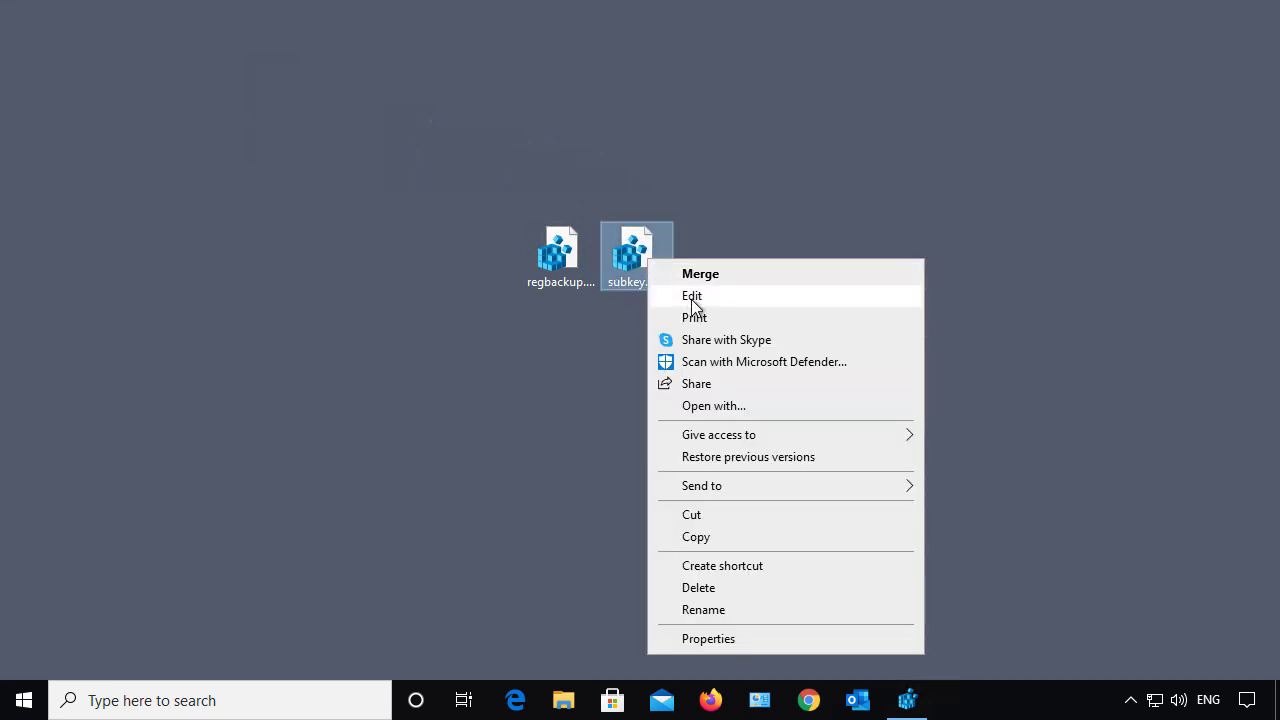
left_click(689, 292)
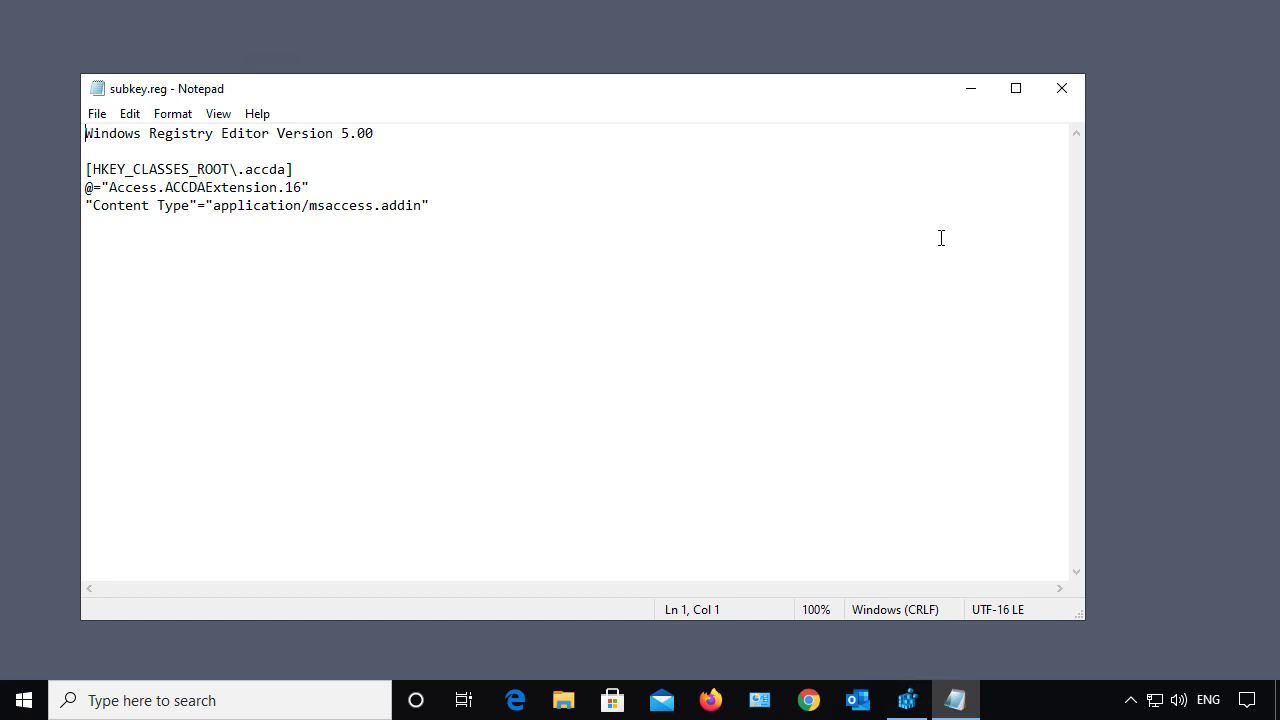
left_click(1060, 90)
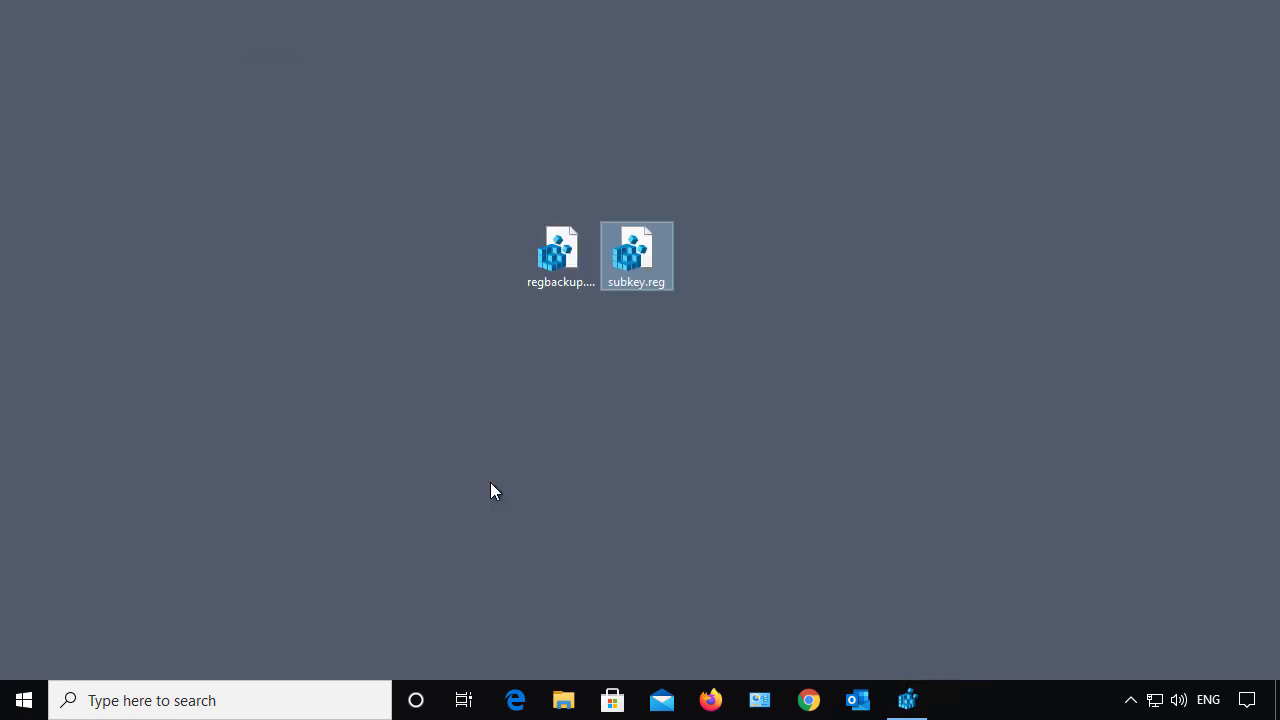